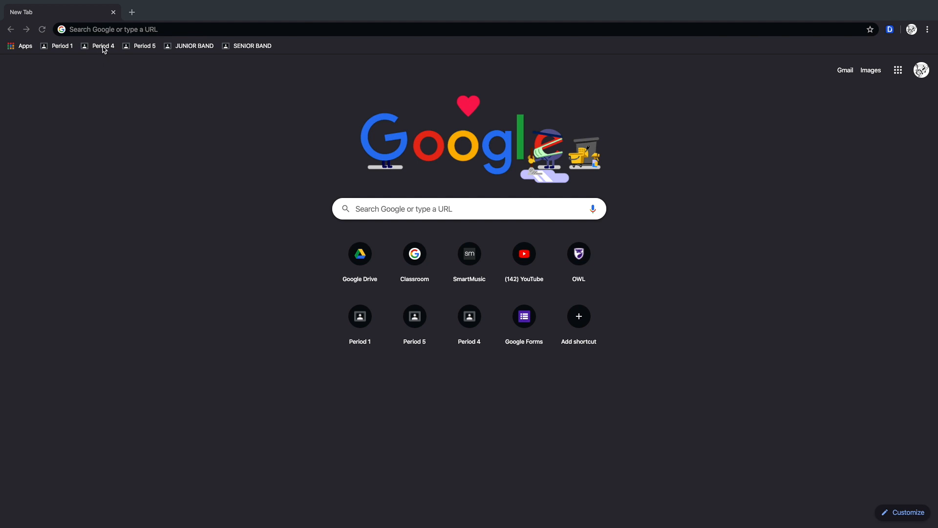
# Open the student work for the Theory-Unit 2-Lesson 1-Intervals assignment in the Period 4 class
pyautogui.click(104, 48)
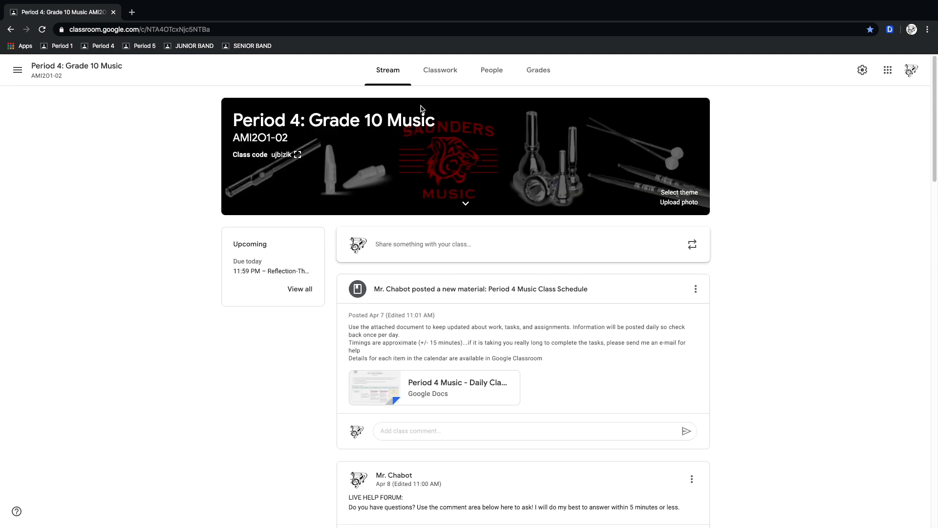
pyautogui.click(450, 71)
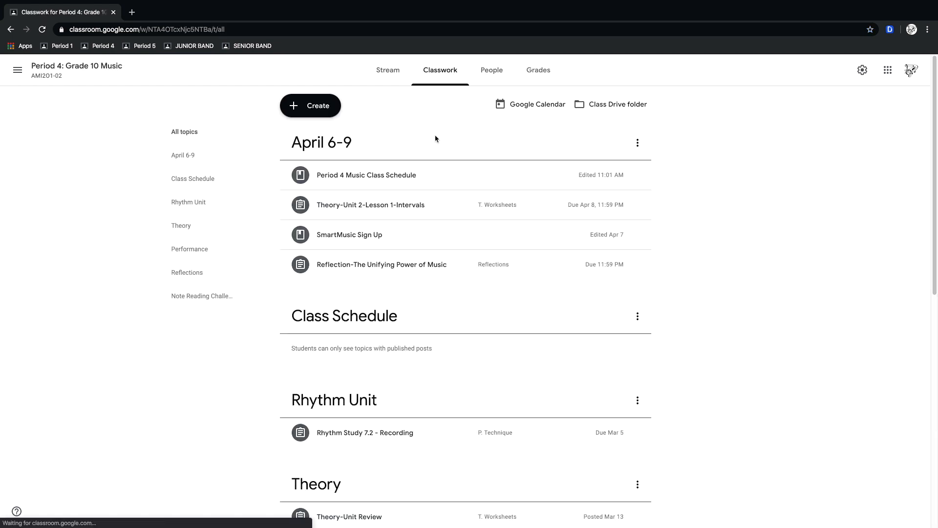
pyautogui.click(407, 204)
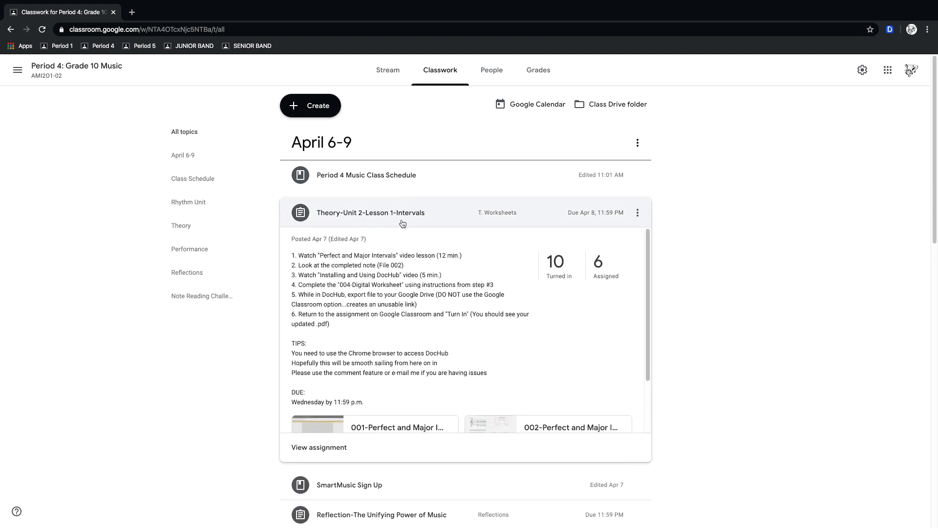
pyautogui.click(330, 448)
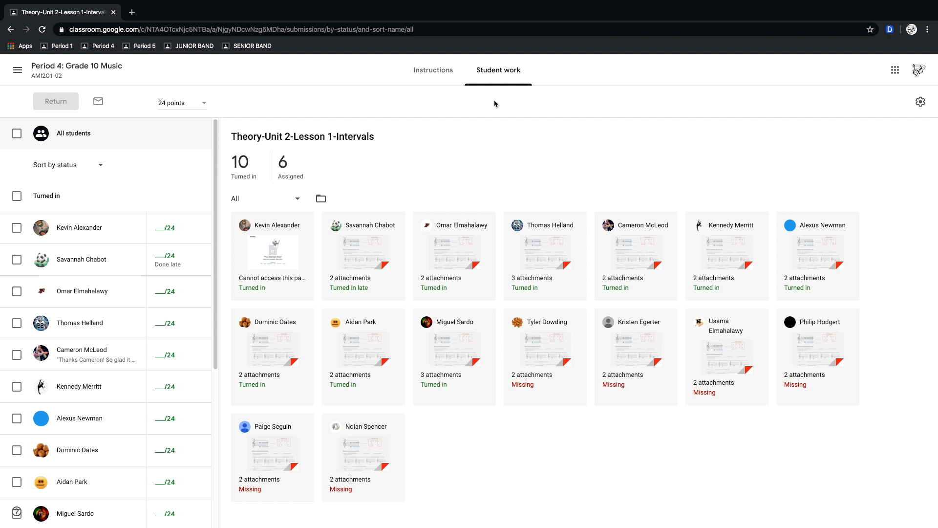
pyautogui.click(494, 72)
# Open the 004-Perfect and Major Intervals-Digital Worksheet from the submission turned in late with DocHub and look over its answers
pyautogui.click(356, 265)
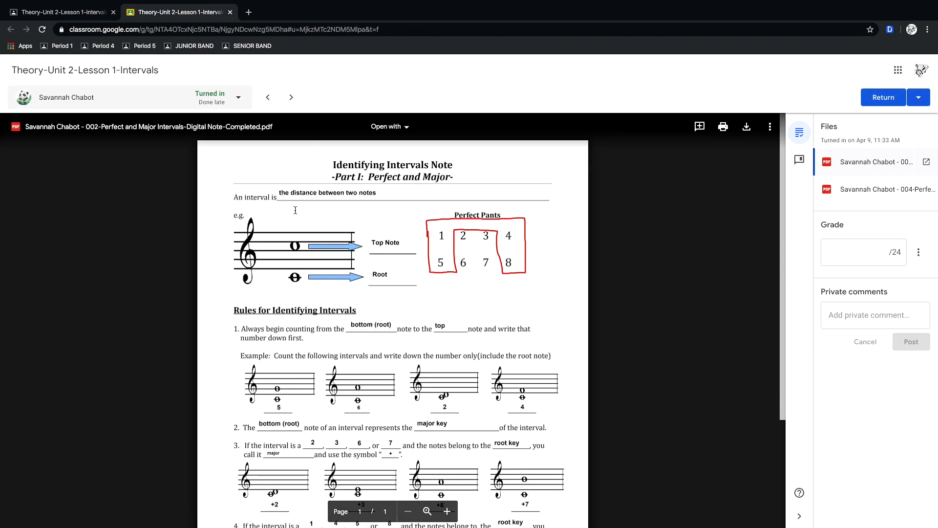
pyautogui.click(857, 195)
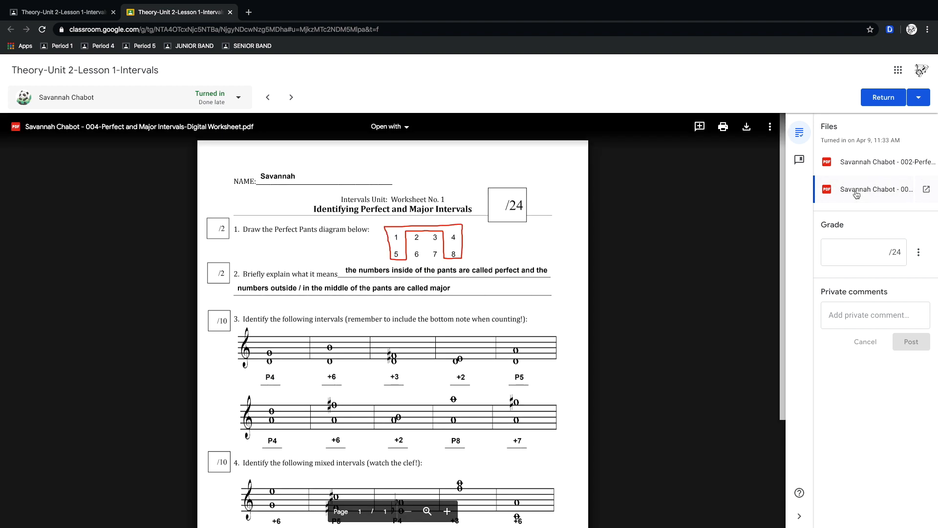
pyautogui.click(391, 128)
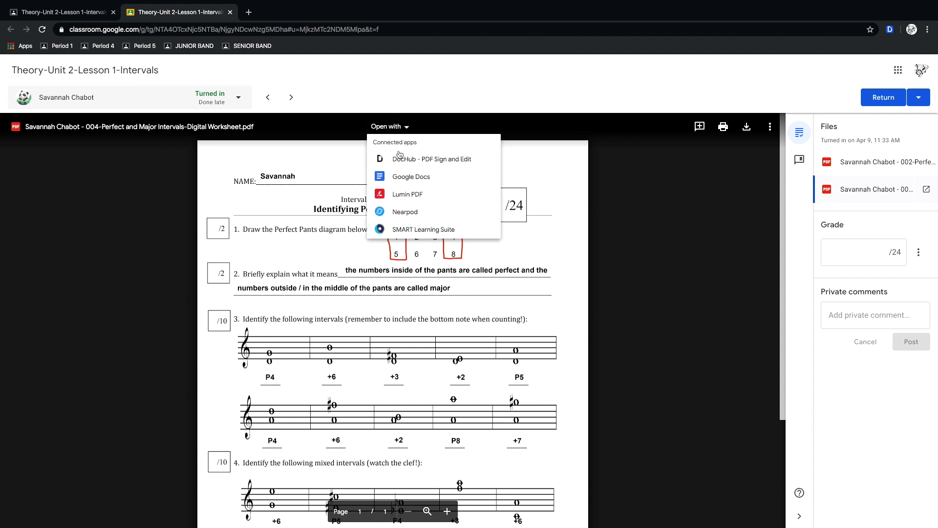
pyautogui.click(418, 162)
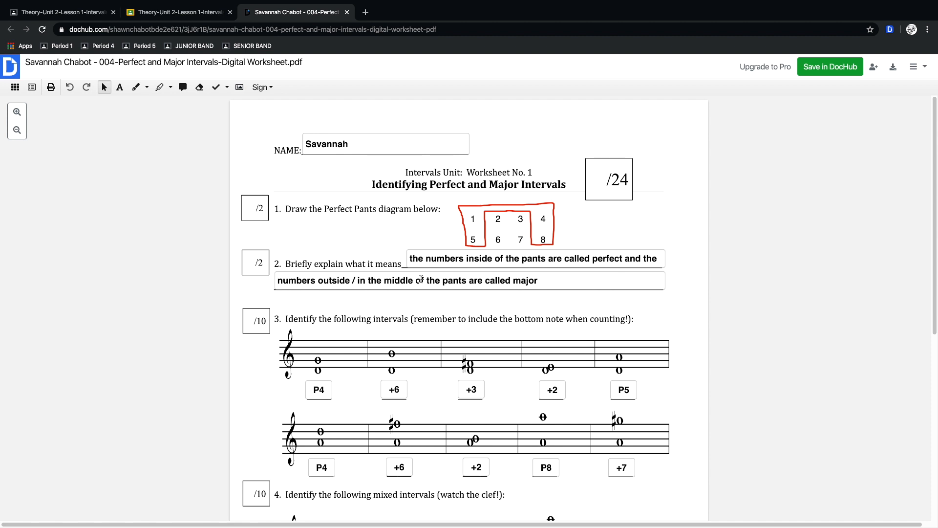
pyautogui.scroll(-5, 422, 272)
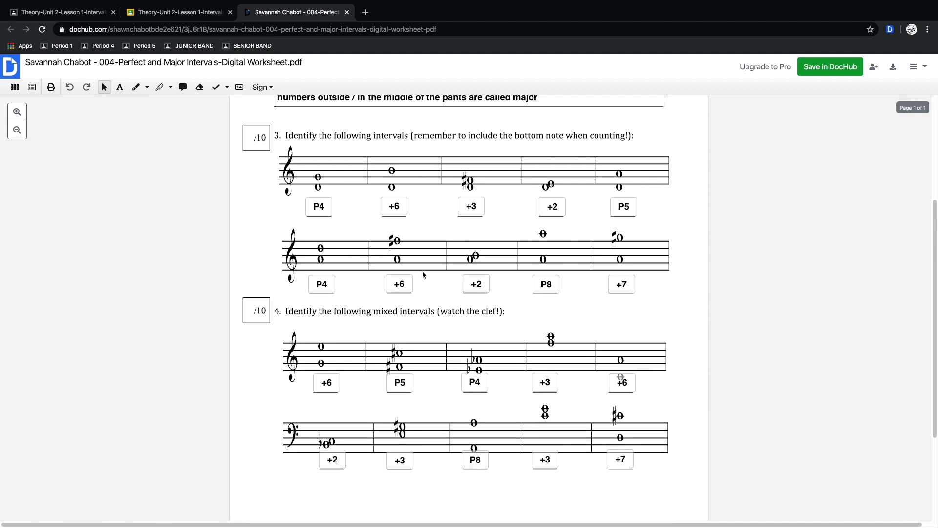
pyautogui.scroll(5, 423, 274)
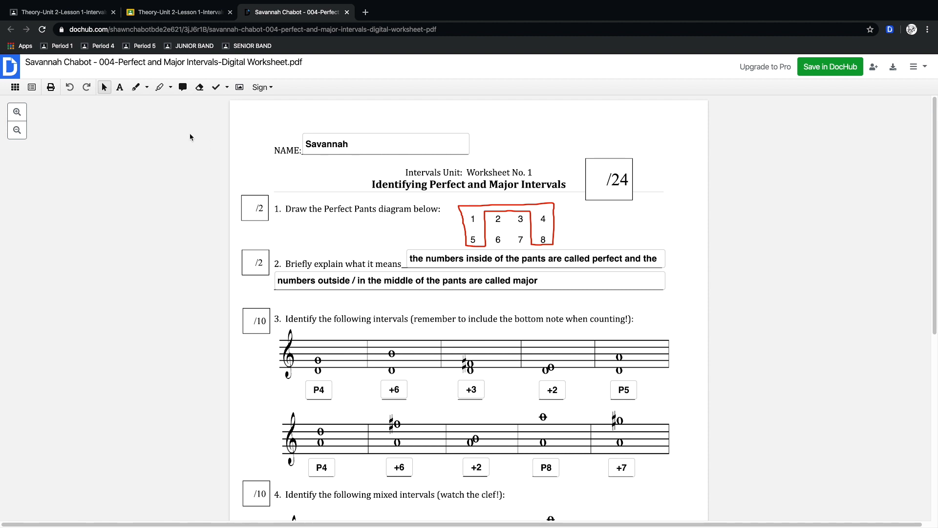
# Set the text annotation colour to red, #FA0909
pyautogui.click(226, 88)
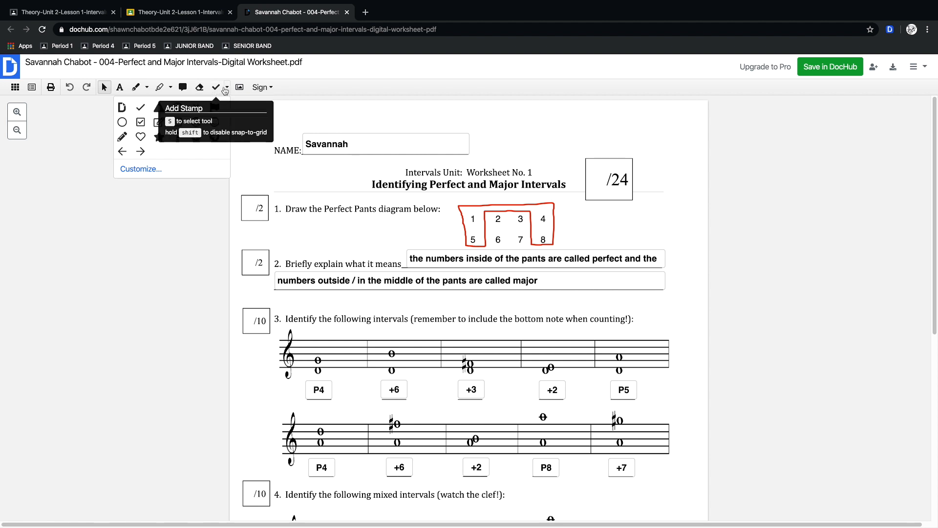
pyautogui.click(119, 88)
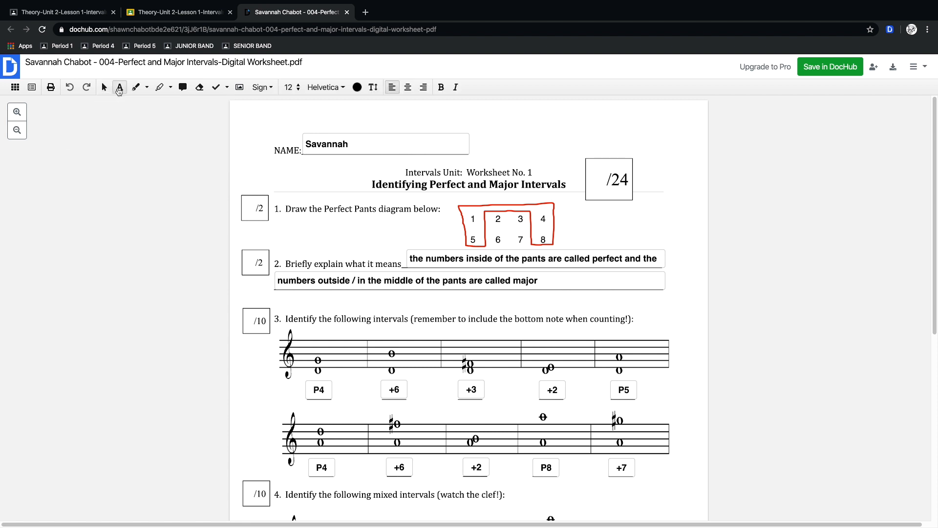
pyautogui.click(357, 87)
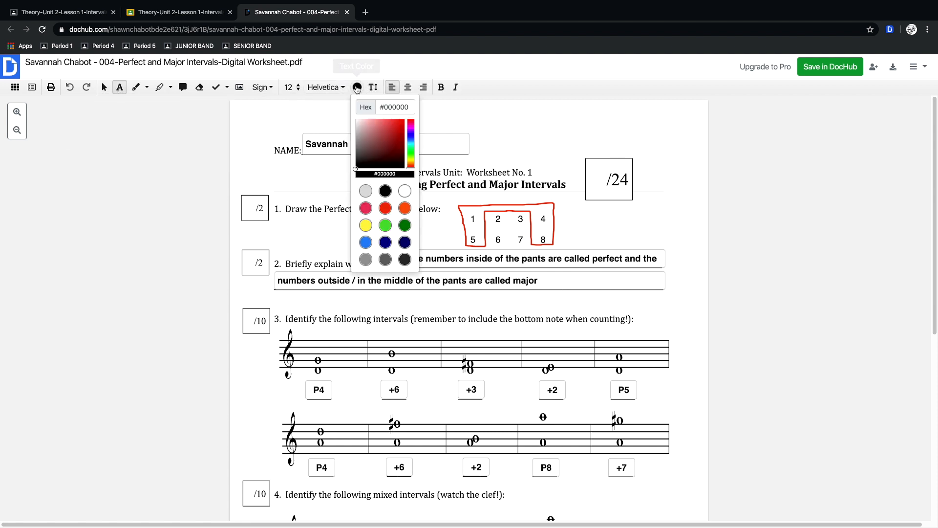
pyautogui.click(402, 121)
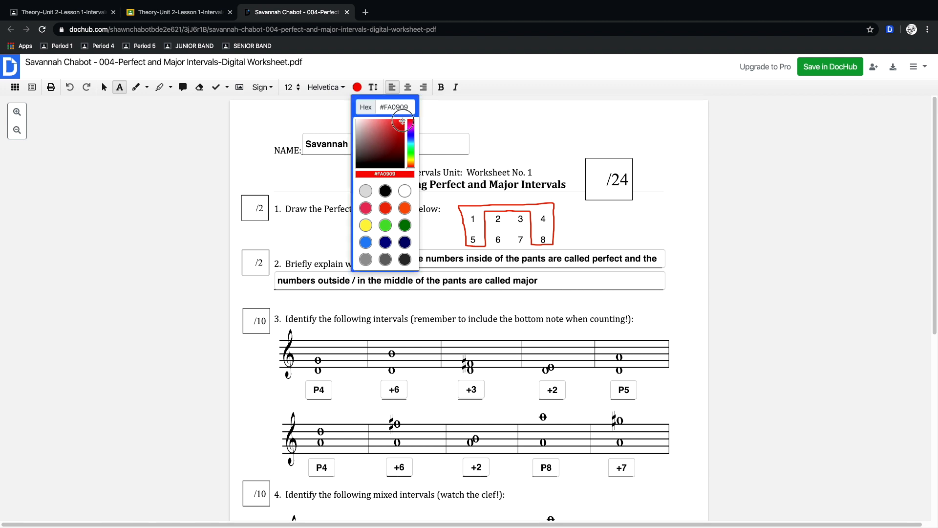
# Set the checkmark stamp to size 14 and place two checkmarks beside the answers to each of questions 1 and 2
pyautogui.click(216, 88)
pyautogui.click(295, 89)
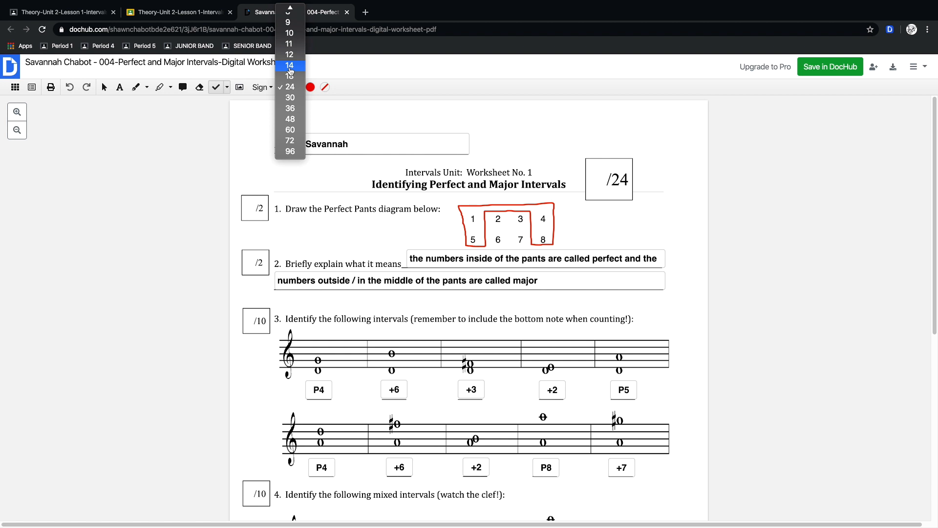
pyautogui.click(289, 66)
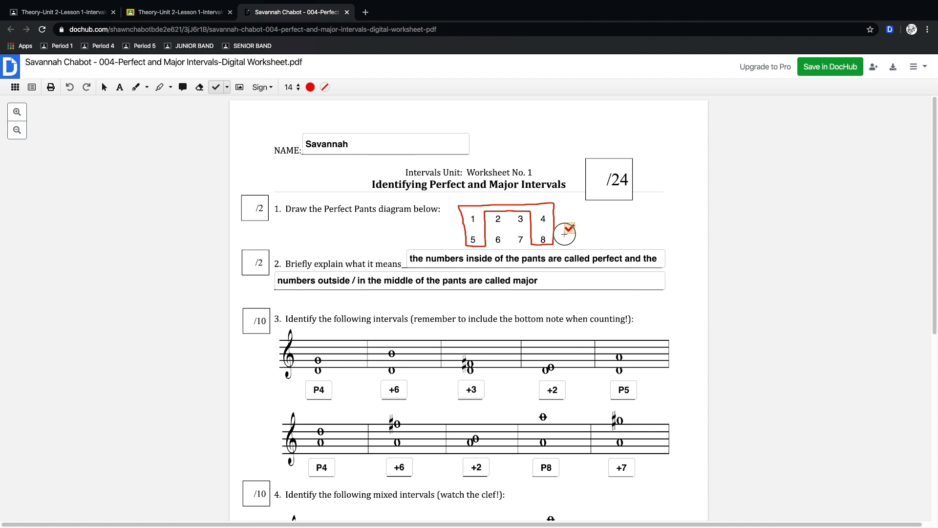
pyautogui.click(564, 235)
pyautogui.click(587, 234)
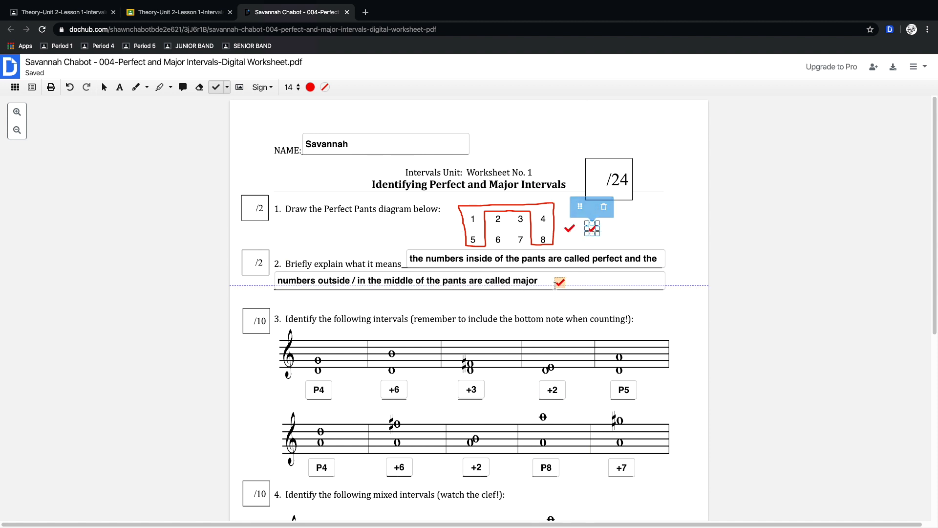
pyautogui.click(556, 287)
pyautogui.click(582, 289)
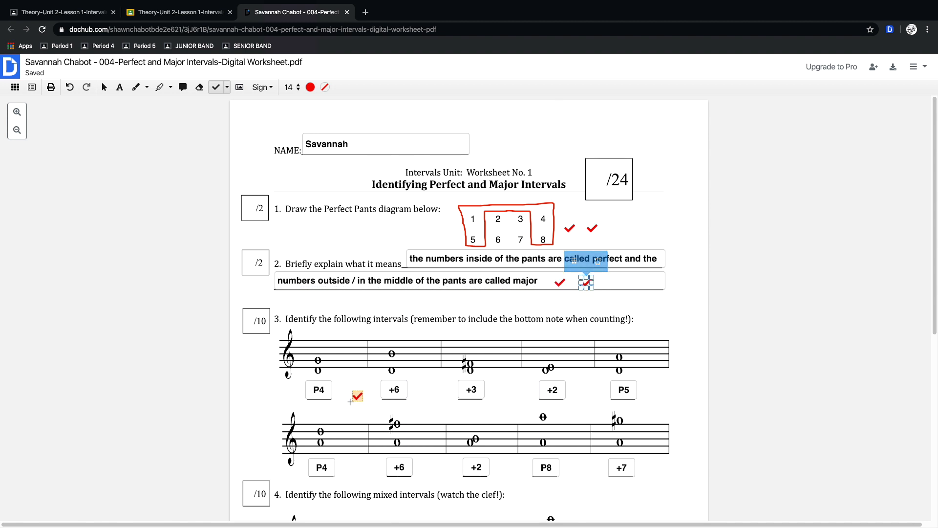
# Stamp a checkmark beside each of the ten interval answers in question 3
pyautogui.click(347, 396)
pyautogui.click(418, 396)
pyautogui.click(496, 397)
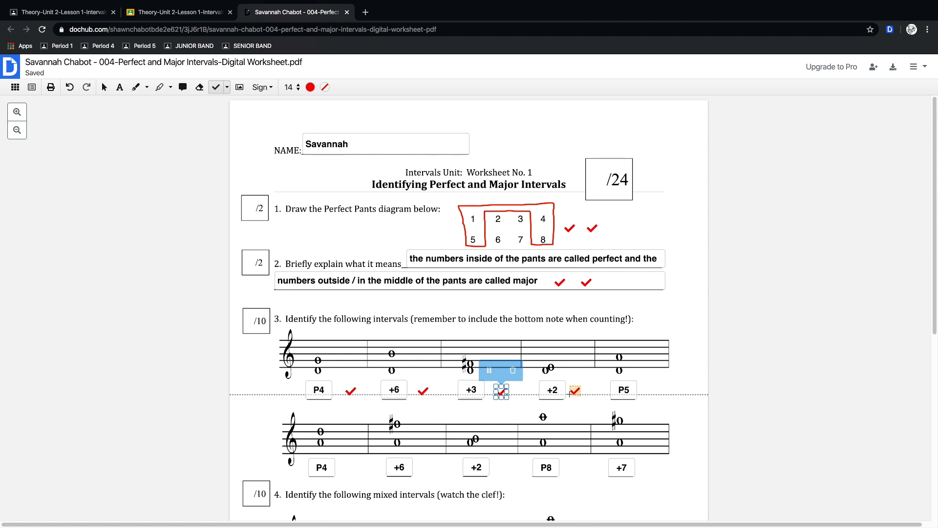
pyautogui.click(570, 395)
pyautogui.click(652, 396)
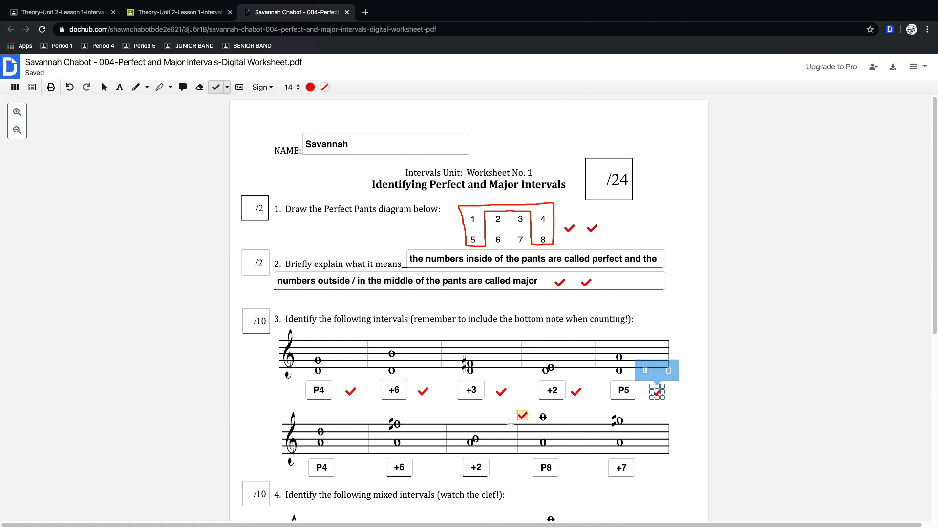
pyautogui.scroll(-4, 513, 423)
pyautogui.click(350, 300)
pyautogui.click(432, 298)
pyautogui.click(497, 299)
pyautogui.click(573, 299)
pyautogui.click(654, 300)
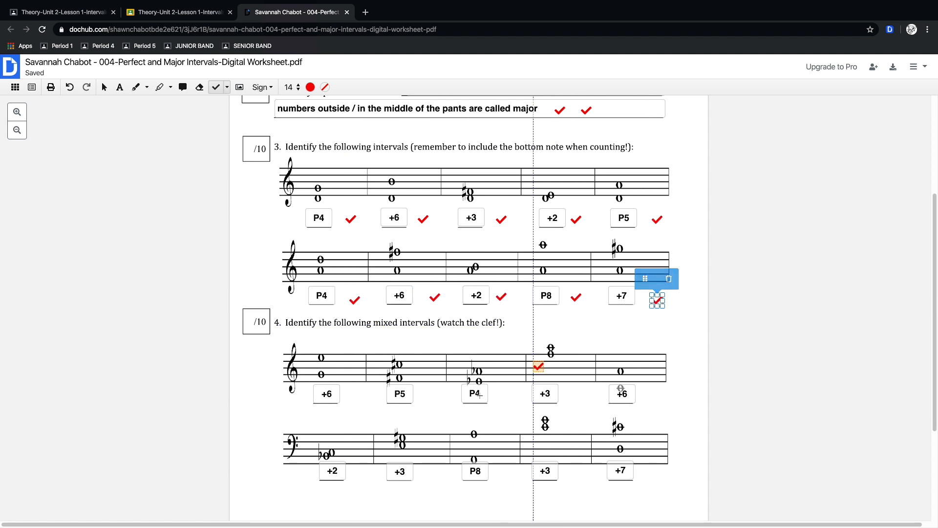
# Stamp a checkmark beside each of the ten mixed interval answers in question 4
pyautogui.click(350, 399)
pyautogui.click(427, 398)
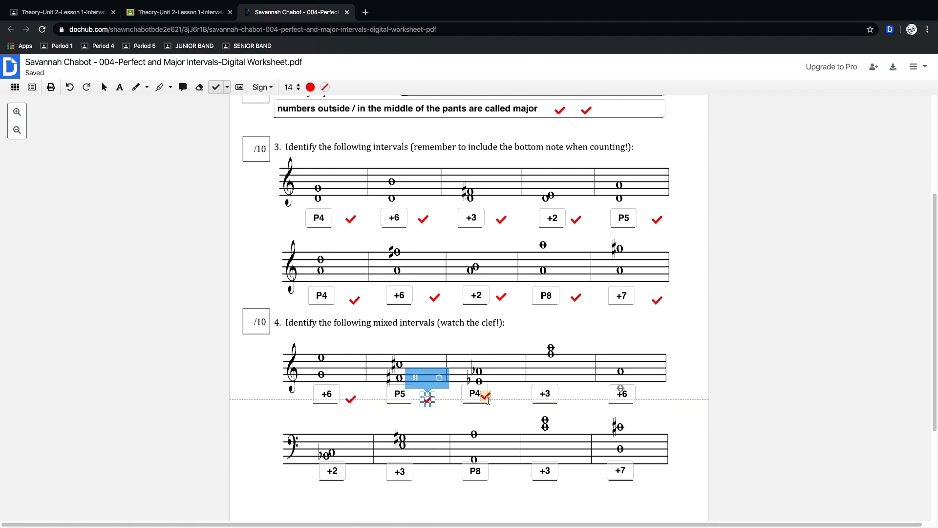
pyautogui.click(501, 396)
pyautogui.click(576, 400)
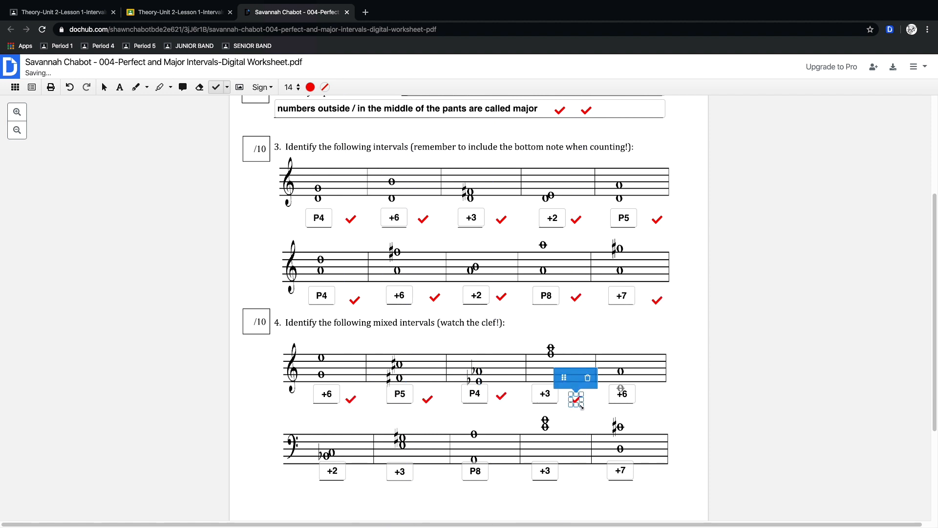
pyautogui.click(657, 399)
pyautogui.click(355, 475)
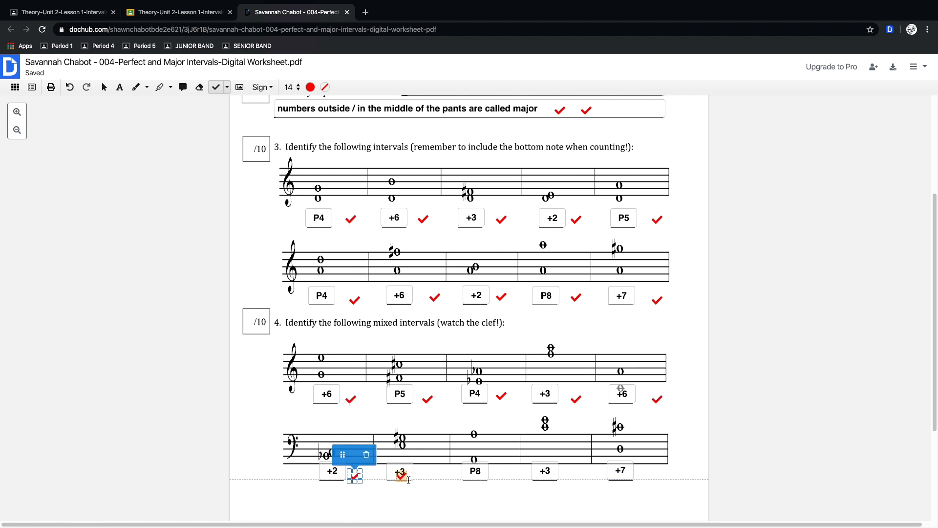
pyautogui.click(430, 475)
pyautogui.click(501, 475)
pyautogui.click(564, 475)
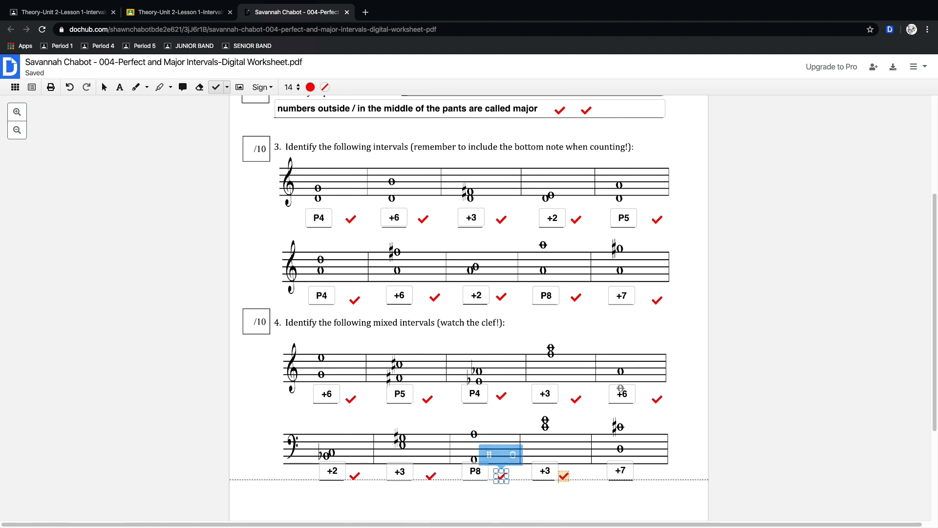
pyautogui.click(576, 475)
pyautogui.click(652, 474)
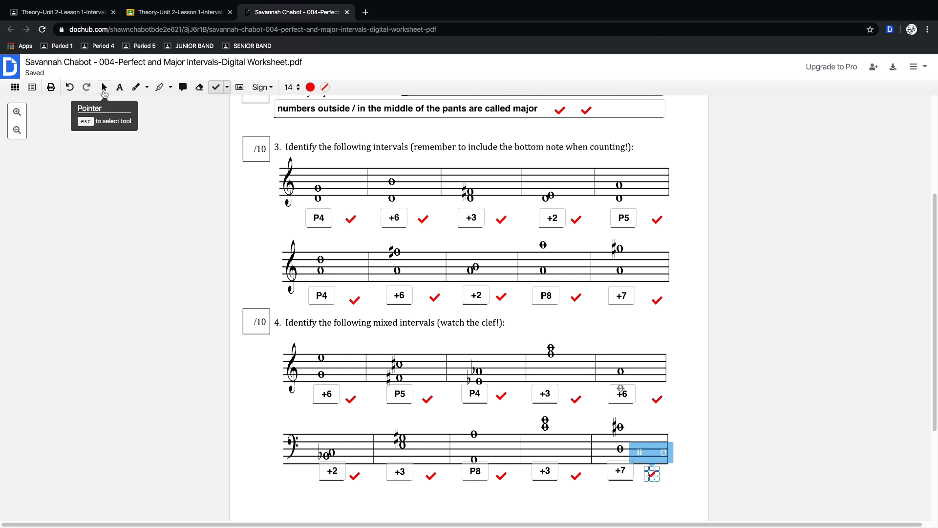
pyautogui.click(104, 91)
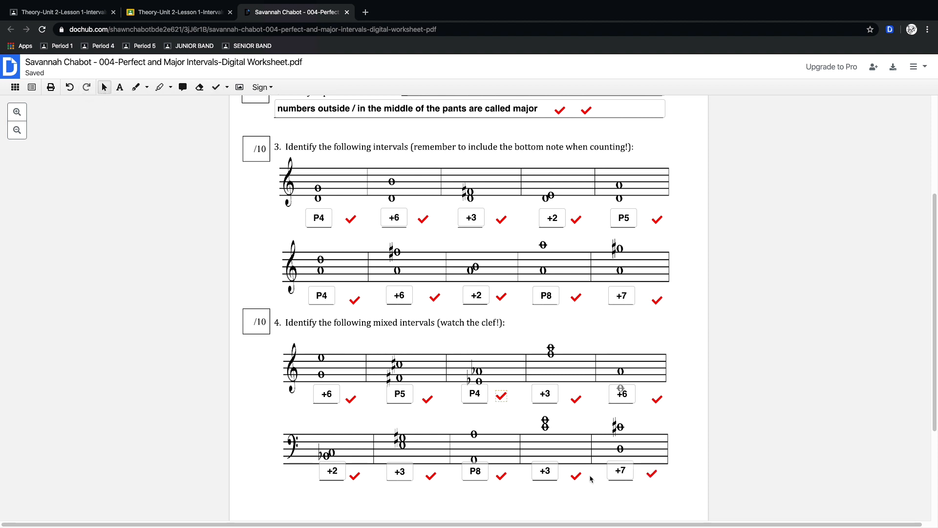
pyautogui.click(652, 473)
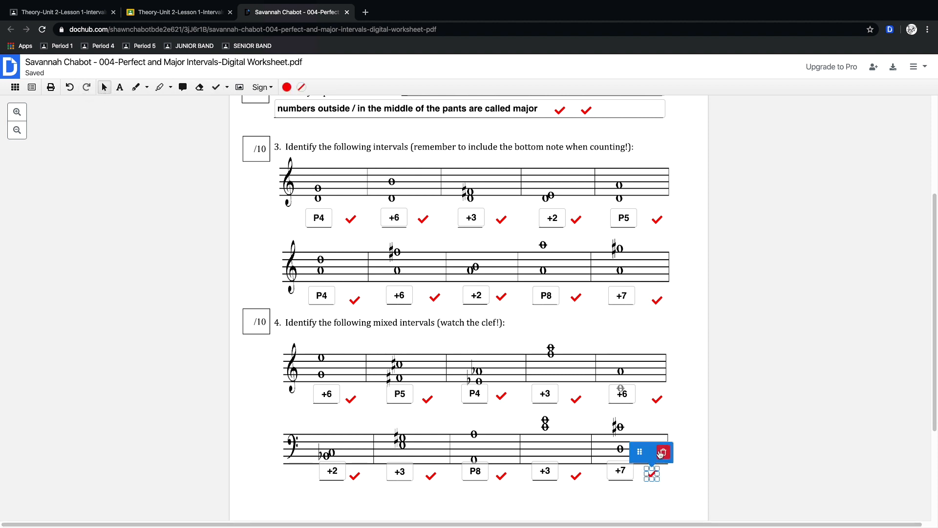
pyautogui.click(733, 465)
# Write a red score of 2 in the mark boxes of questions 1 and 2
pyautogui.scroll(5, 272, 290)
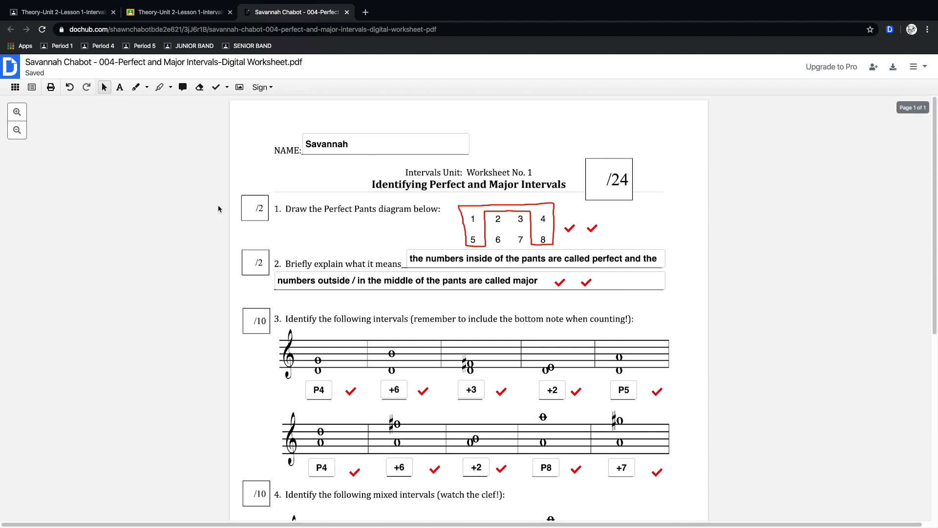
pyautogui.click(119, 88)
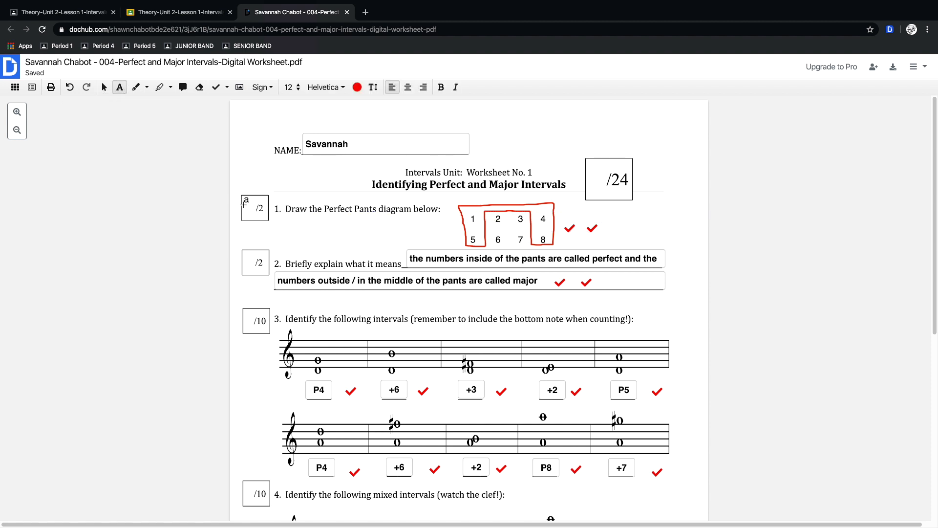
pyautogui.click(259, 211)
pyautogui.write('2')
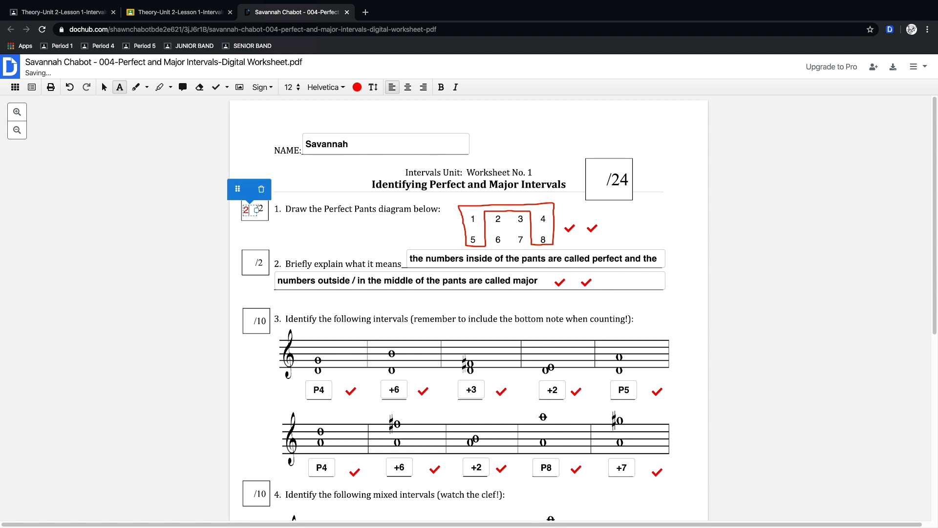
pyautogui.click(245, 258)
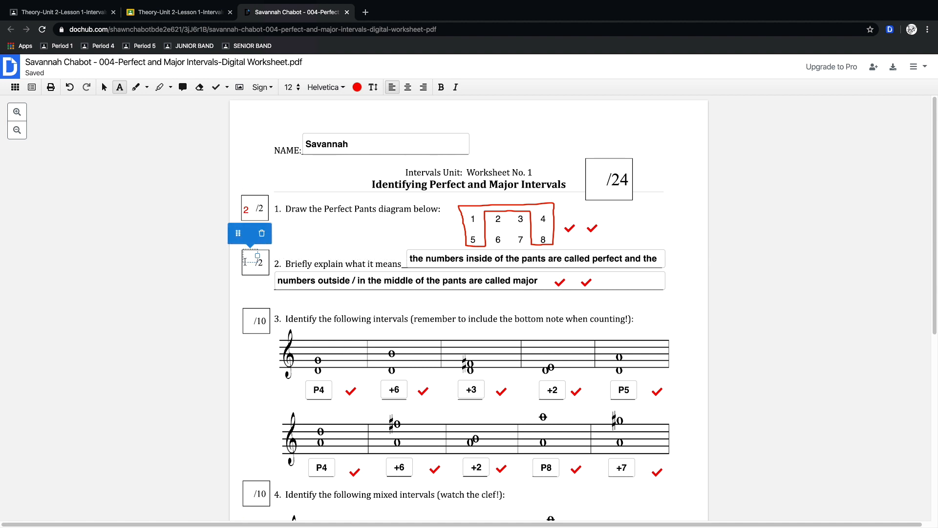
pyautogui.click(246, 263)
pyautogui.write('2')
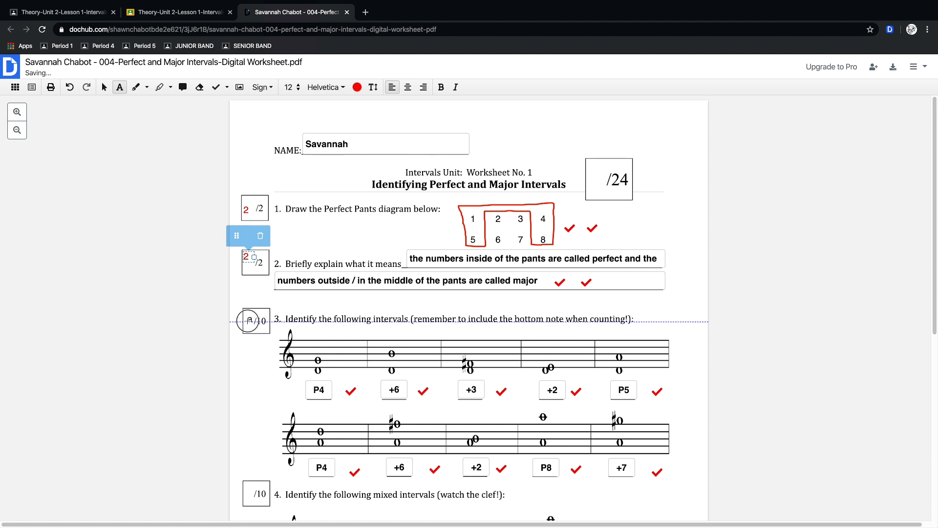
# Write a red score of 10 in the mark boxes of questions 3 and 4
pyautogui.click(246, 321)
pyautogui.write('10')
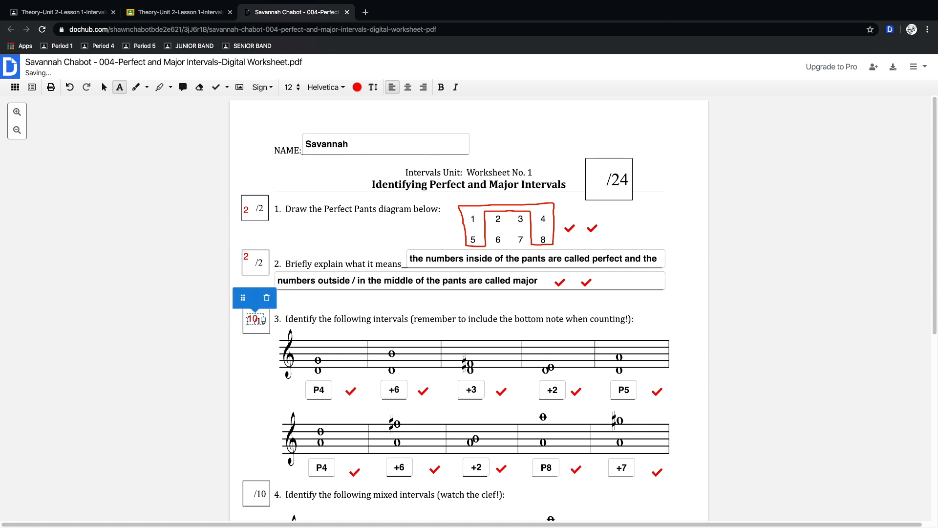
pyautogui.click(244, 491)
pyautogui.write('10')
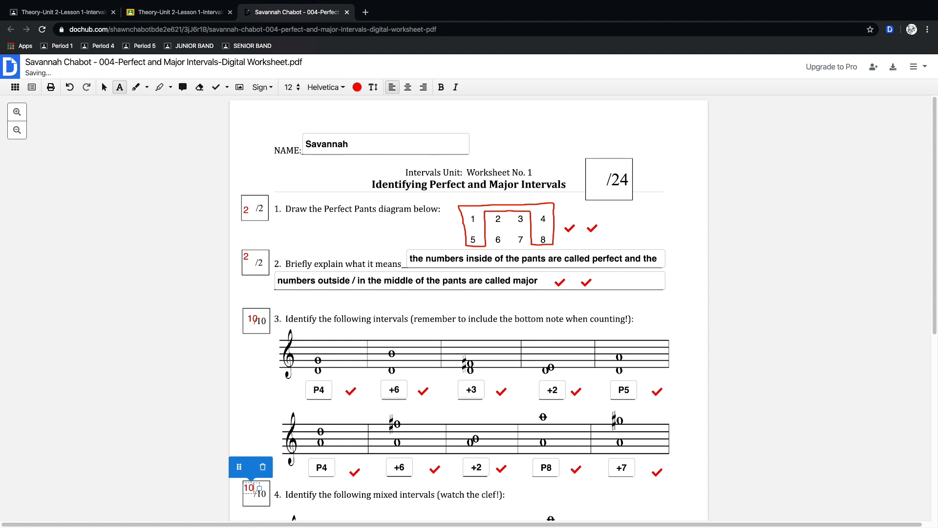
# Move the red score of 10 in question 3's mark box so it sits clear of the printed /10
pyautogui.click(250, 387)
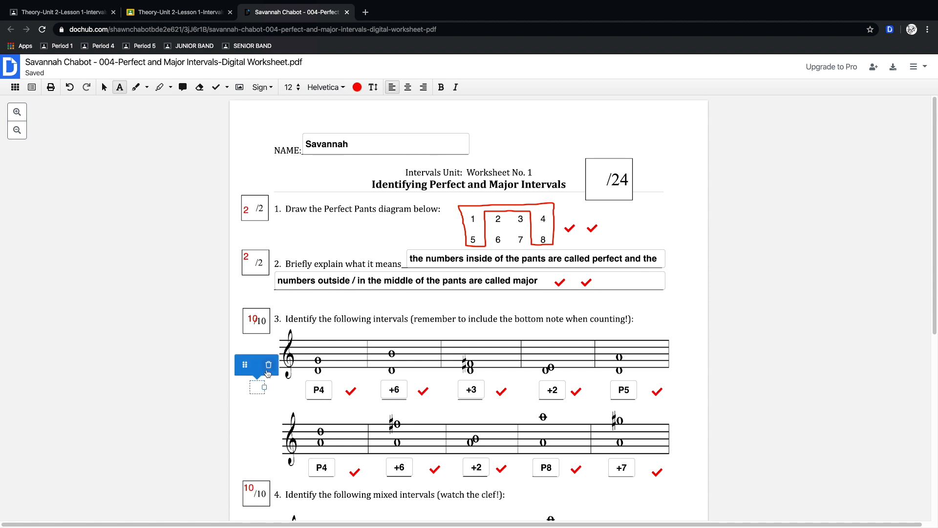
pyautogui.click(267, 369)
pyautogui.click(104, 87)
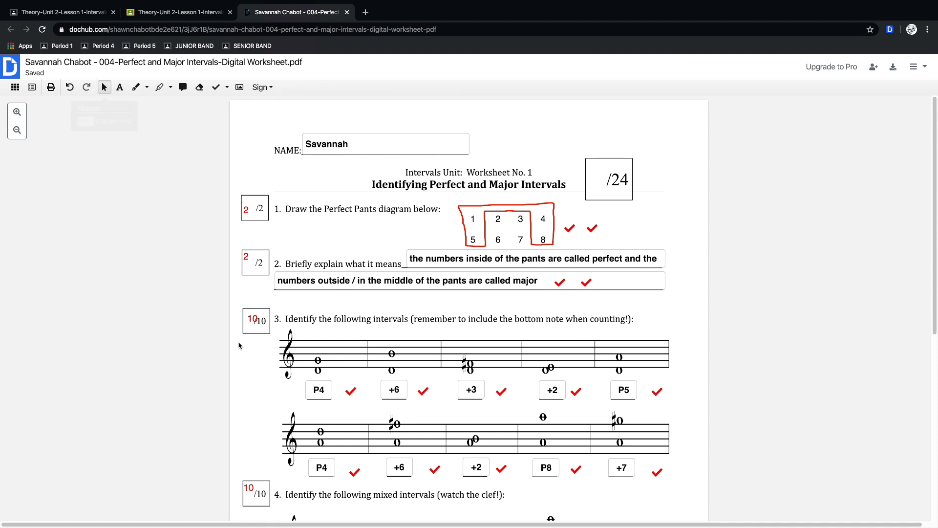
pyautogui.click(250, 320)
pyautogui.click(250, 331)
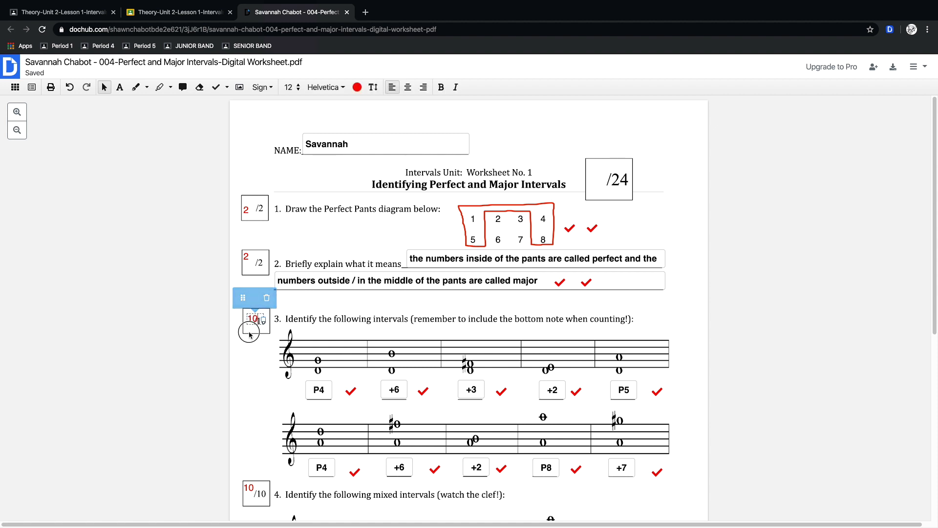
pyautogui.click(257, 313)
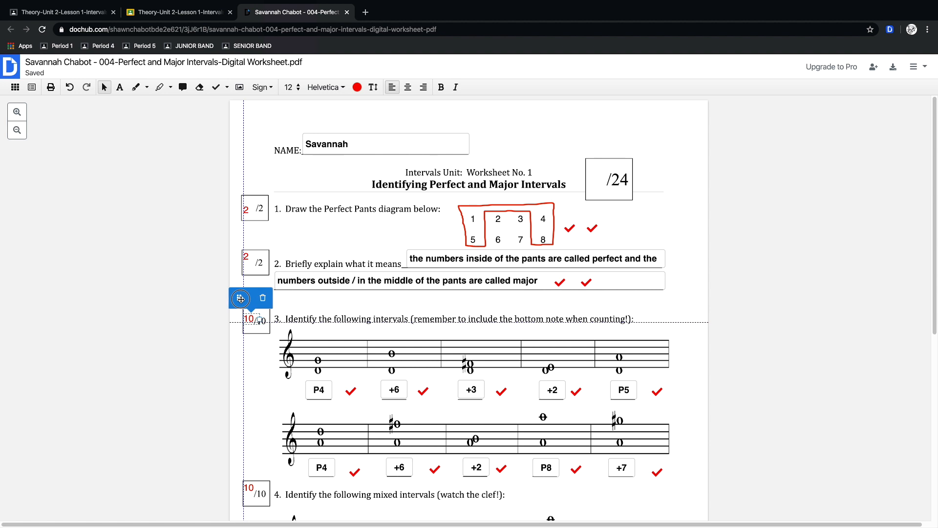
# Adjust the positions of the red 2 scores inside the mark boxes of questions 2 and 1
pyautogui.click(246, 256)
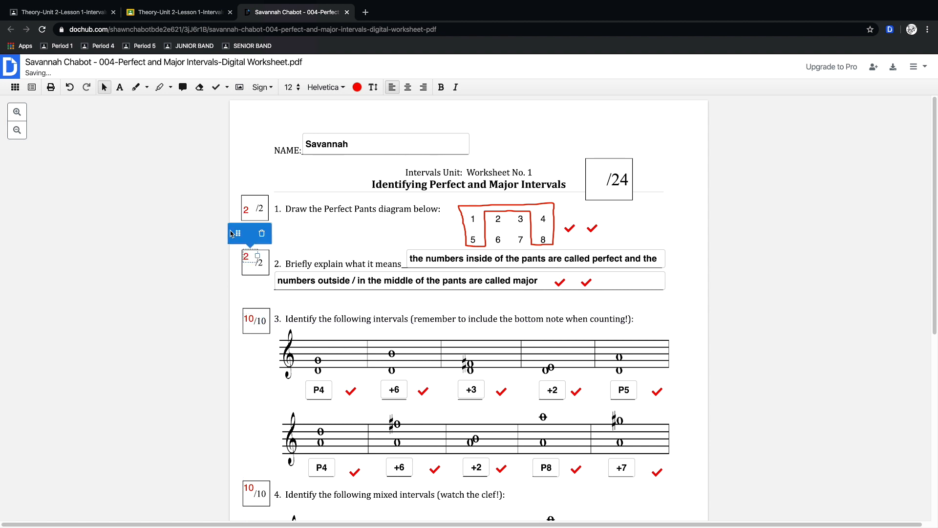
pyautogui.moveTo(238, 234); pyautogui.dragTo(238, 239)
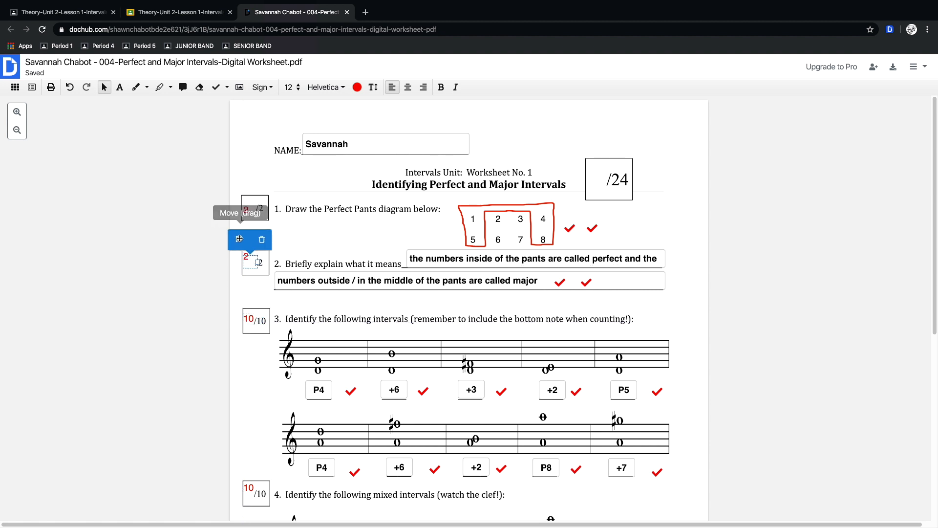
pyautogui.click(244, 207)
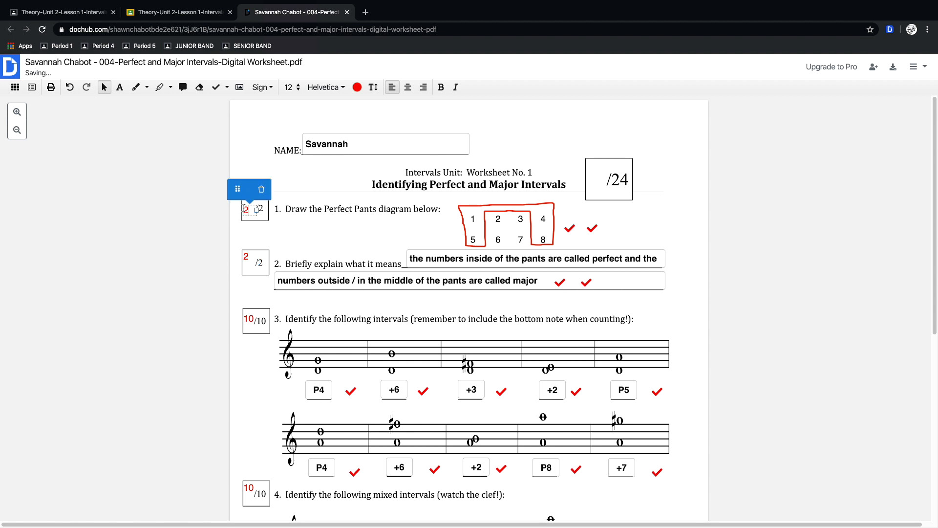
pyautogui.moveTo(239, 189); pyautogui.dragTo(238, 188)
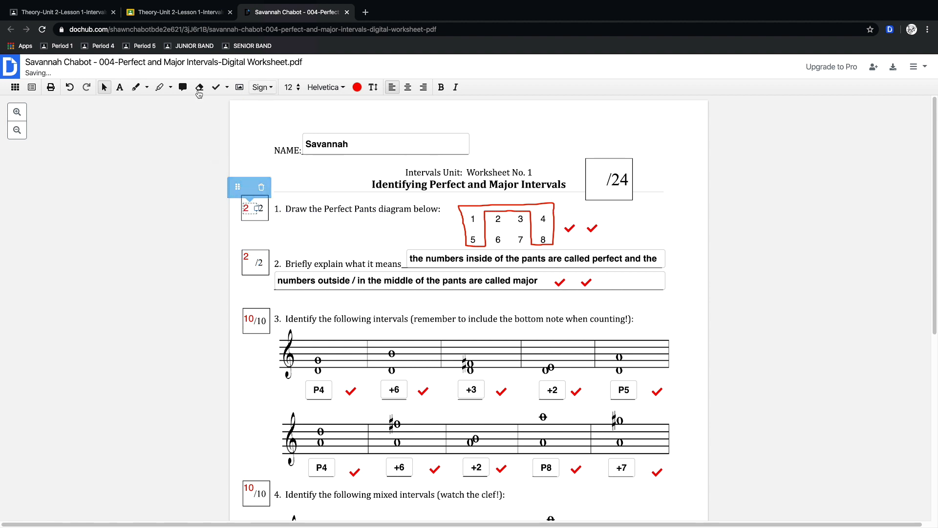
# Write a red total score of 24 in the worksheet's total mark box, in front of the printed /24
pyautogui.click(120, 90)
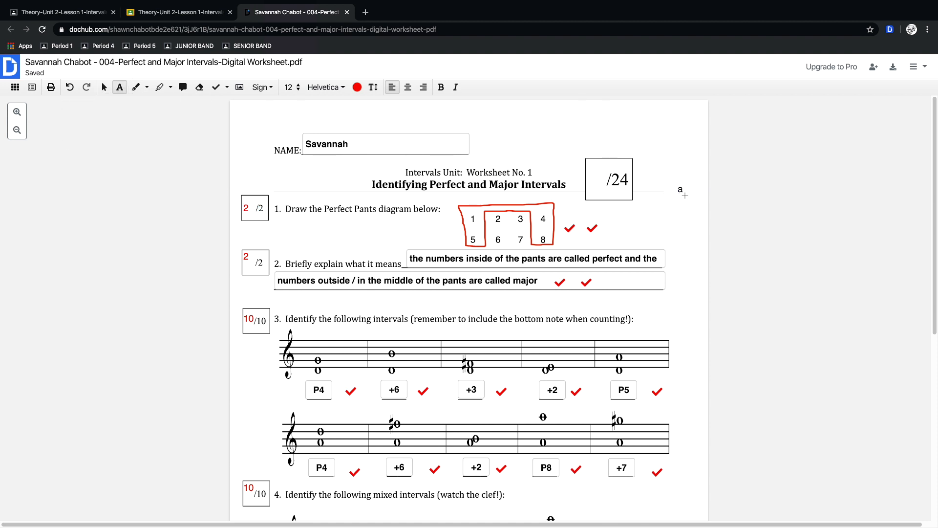
pyautogui.moveTo(588, 169); pyautogui.dragTo(611, 191)
pyautogui.write('24')
# Set the total score's font size to 18 and line it up beside the printed /24
pyautogui.doubleClick(593, 178)
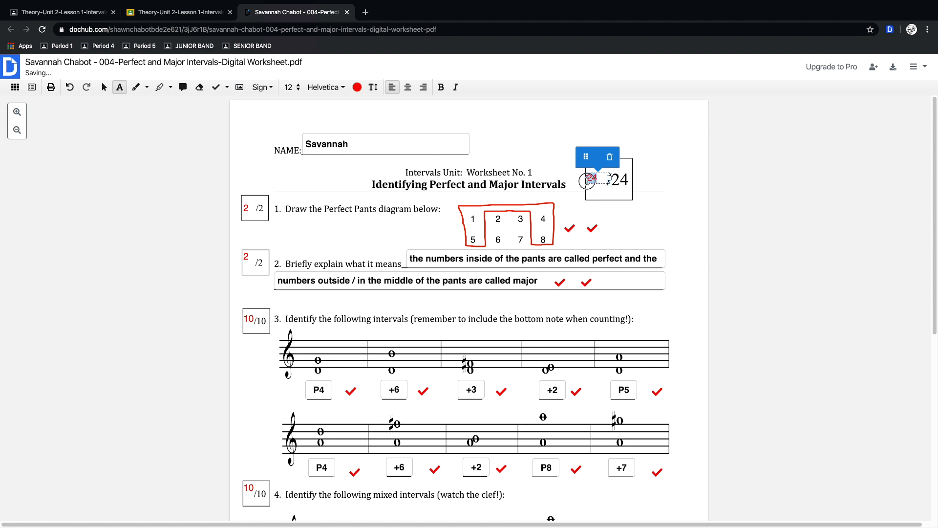
pyautogui.click(298, 89)
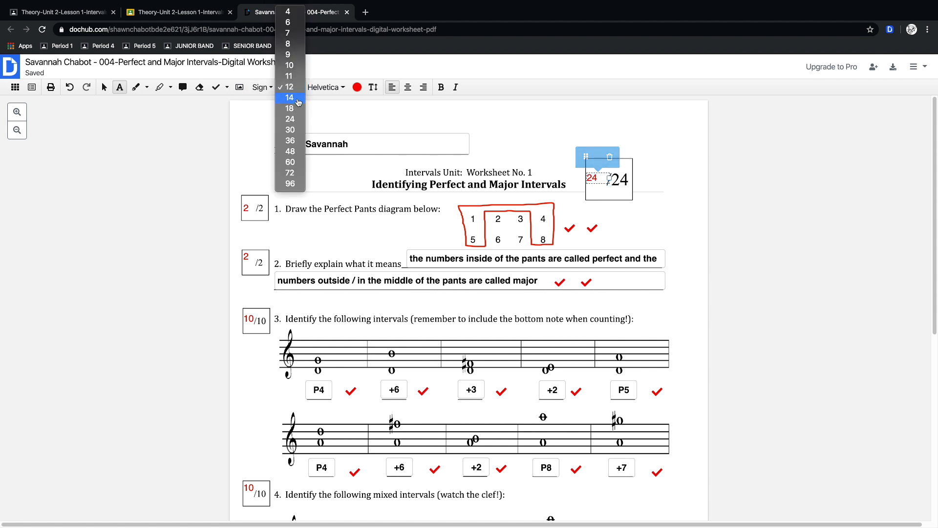
pyautogui.click(294, 108)
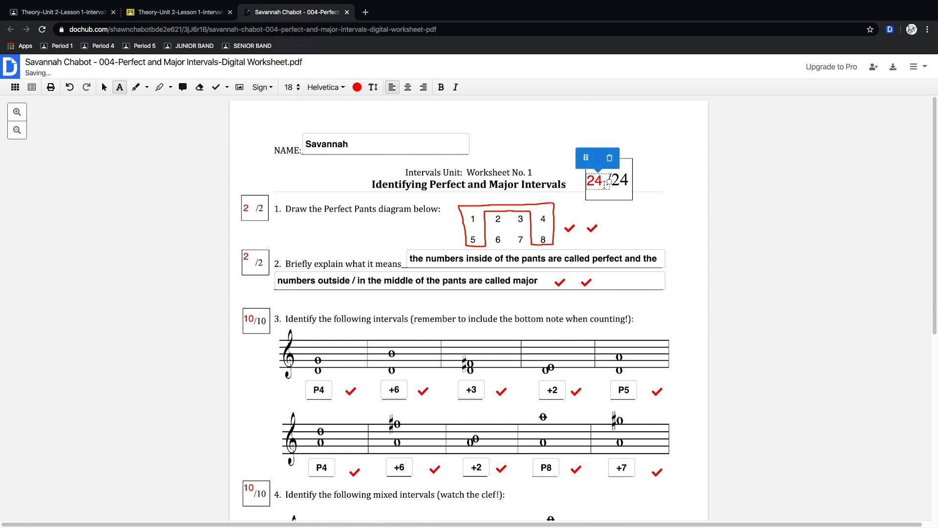
pyautogui.moveTo(589, 162); pyautogui.dragTo(589, 157)
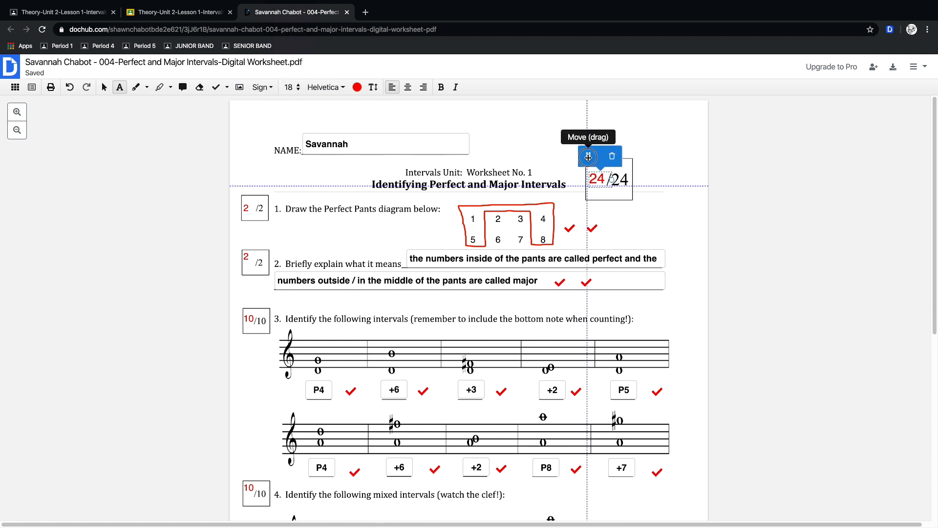
pyautogui.click(740, 168)
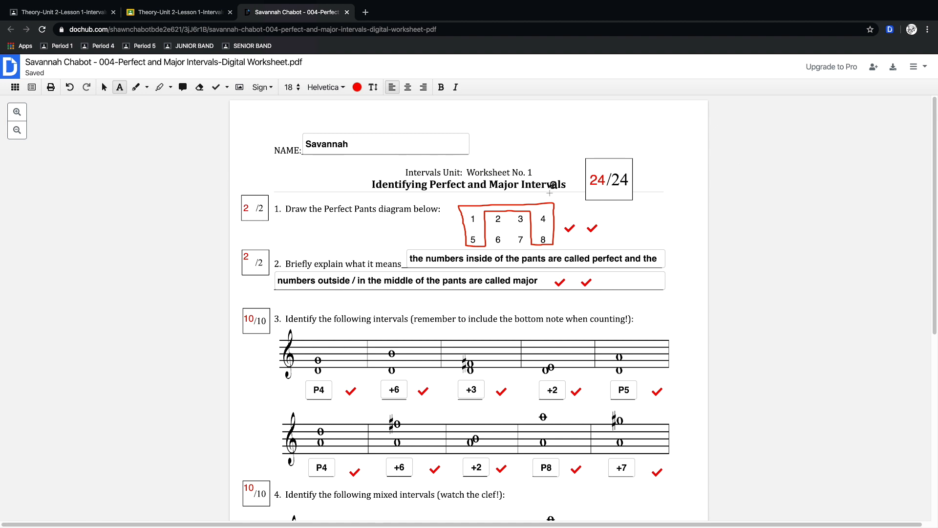
# Export the marked worksheet to Google Drive, updating the existing file with a revision
pyautogui.click(895, 71)
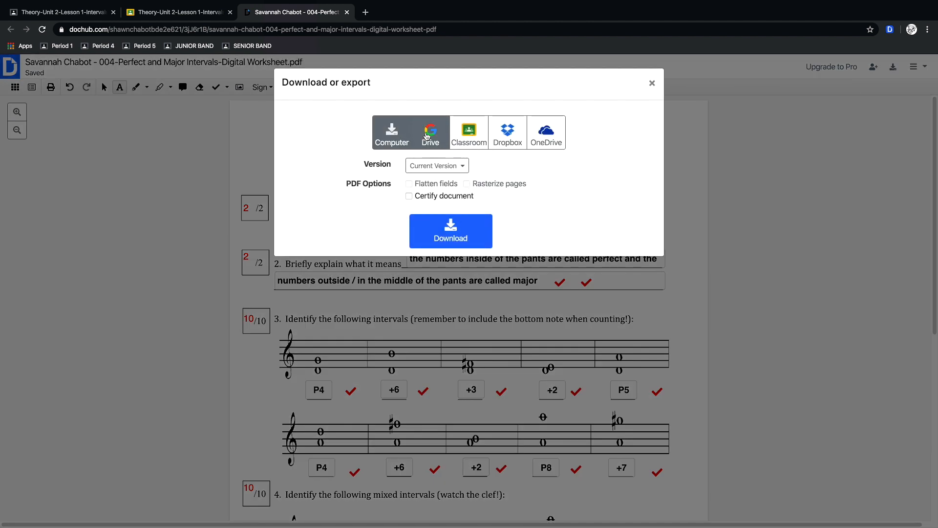
pyautogui.click(428, 136)
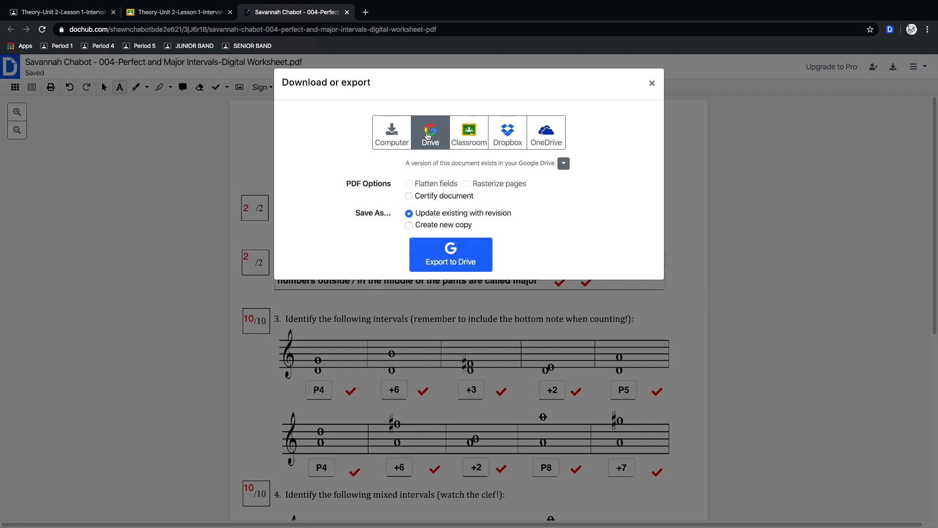
pyautogui.click(470, 254)
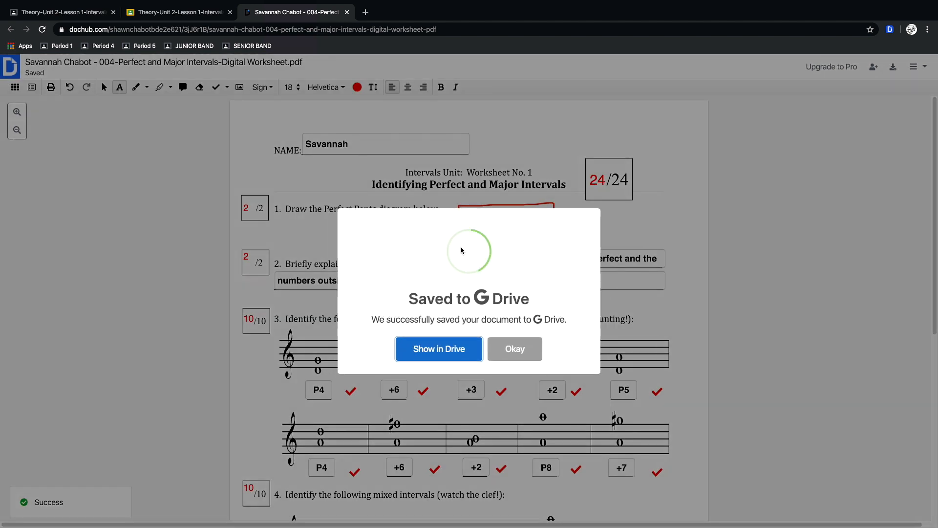
pyautogui.click(510, 348)
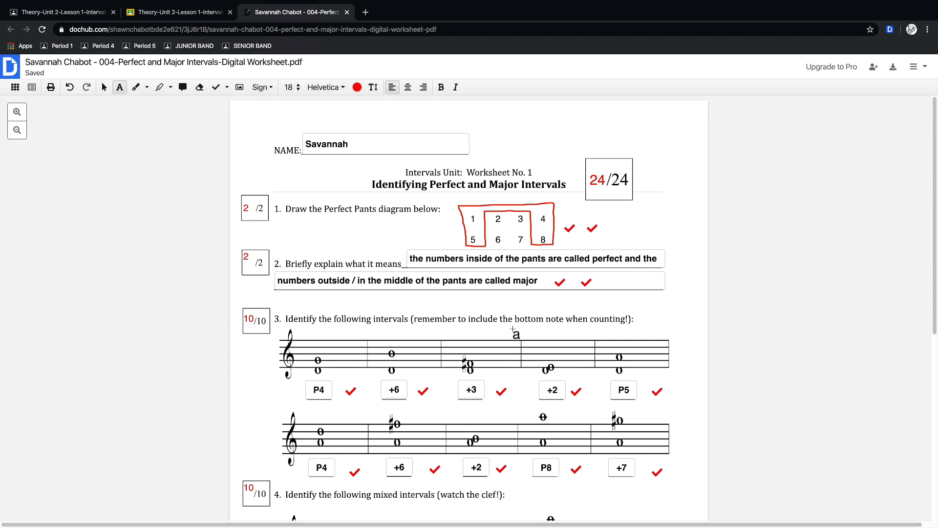
# Switch to Google Classroom and open the student's submitted 004-Perfect and Major Intervals-Digital Worksheet PDF
pyautogui.click(95, 13)
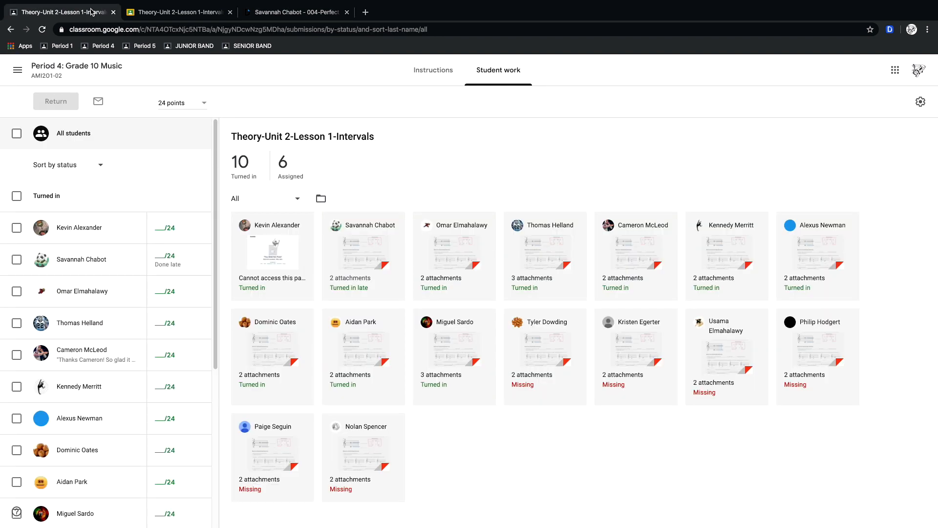
pyautogui.click(328, 245)
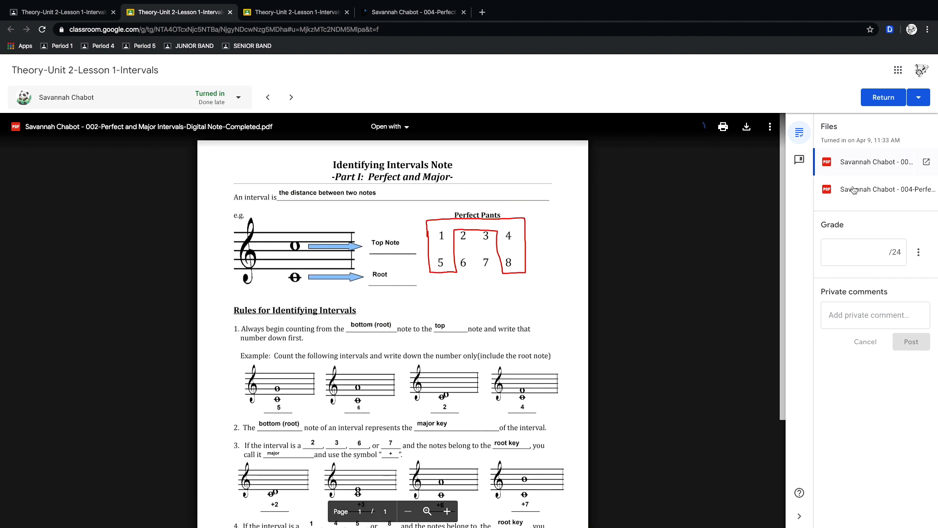
pyautogui.click(854, 190)
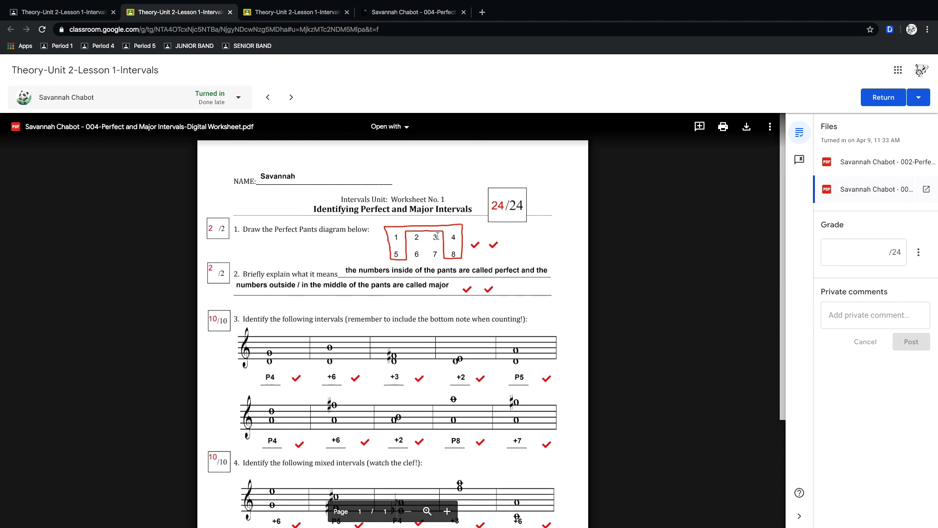
# Enter a grade of 24 out of 24 for the student and return the marked work
pyautogui.click(878, 253)
pyautogui.write('24')
pyautogui.click(870, 99)
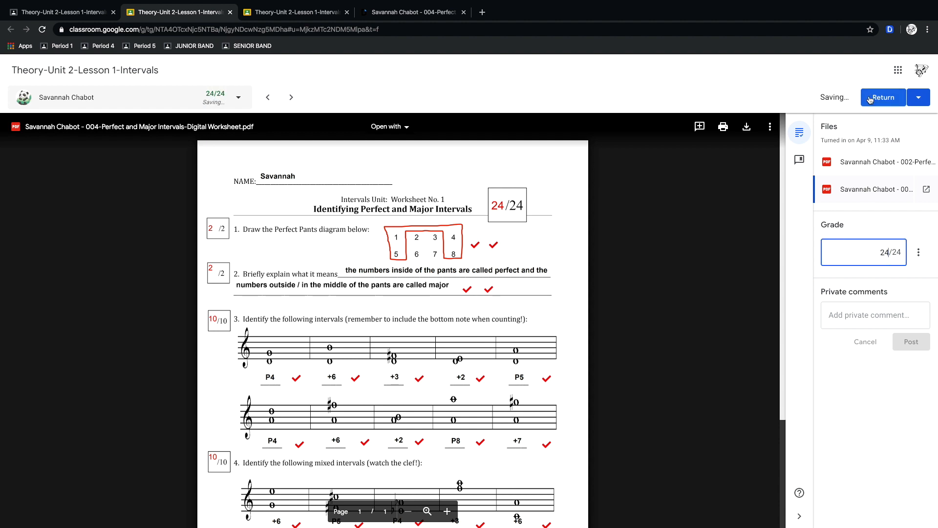
pyautogui.click(853, 313)
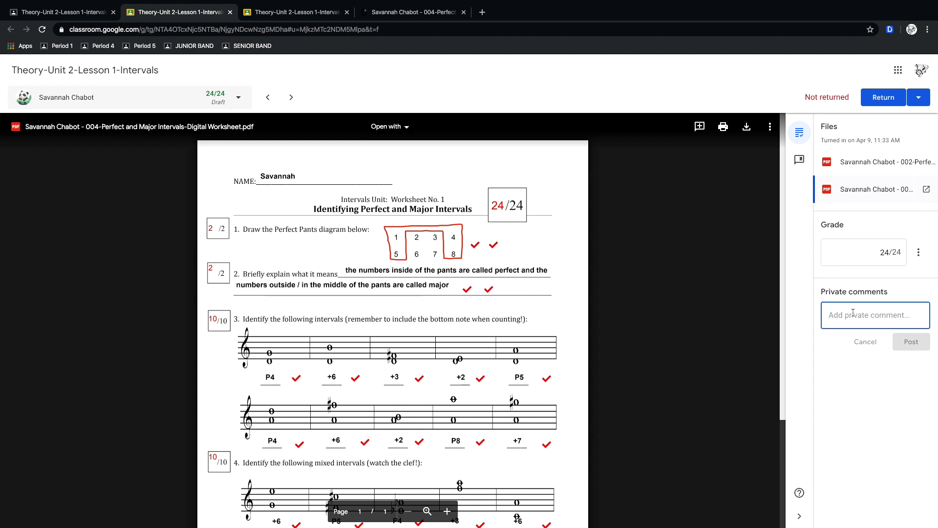
pyautogui.click(885, 96)
pyautogui.click(553, 329)
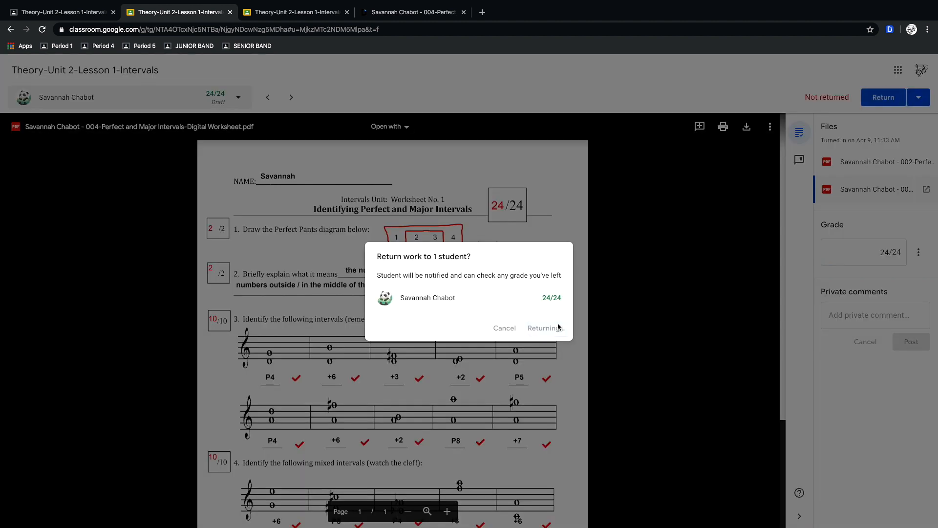